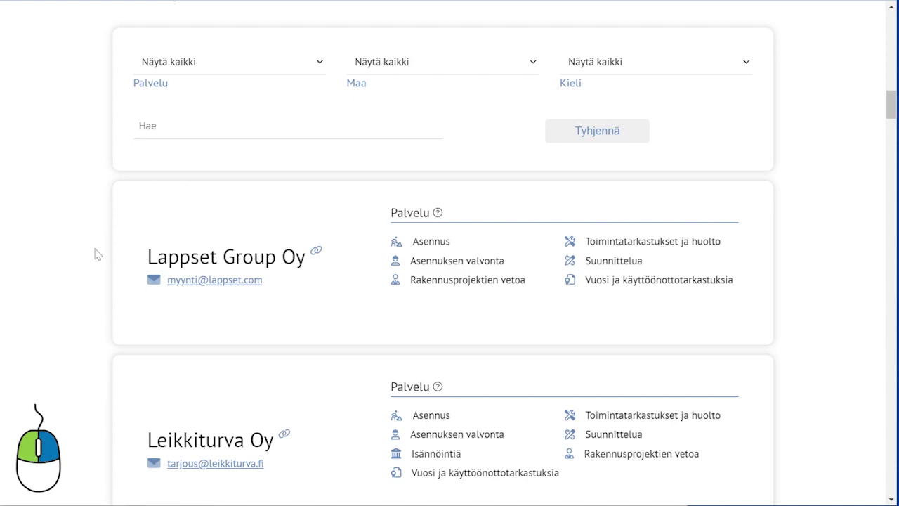
# - Look through the listed safety service providers and open the S2P Users login page
pyautogui.scroll(-8, 95, 281)
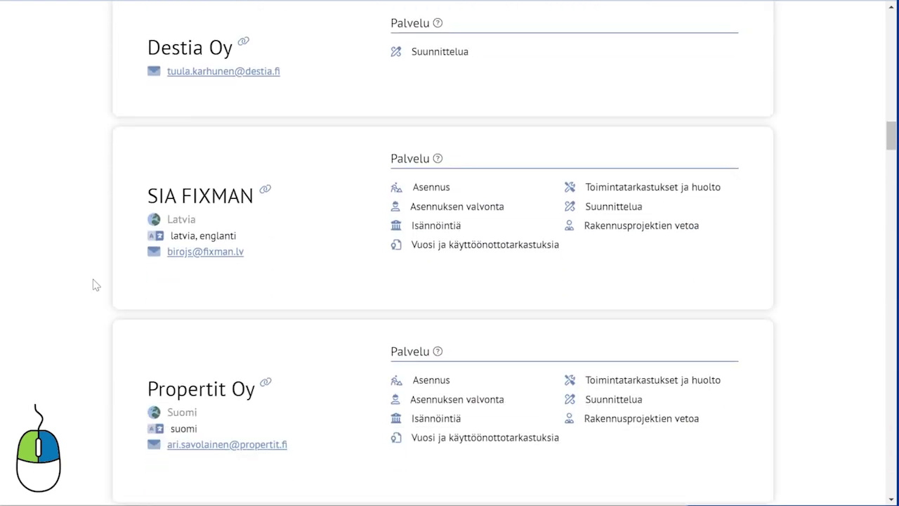
pyautogui.scroll(15, 96, 284)
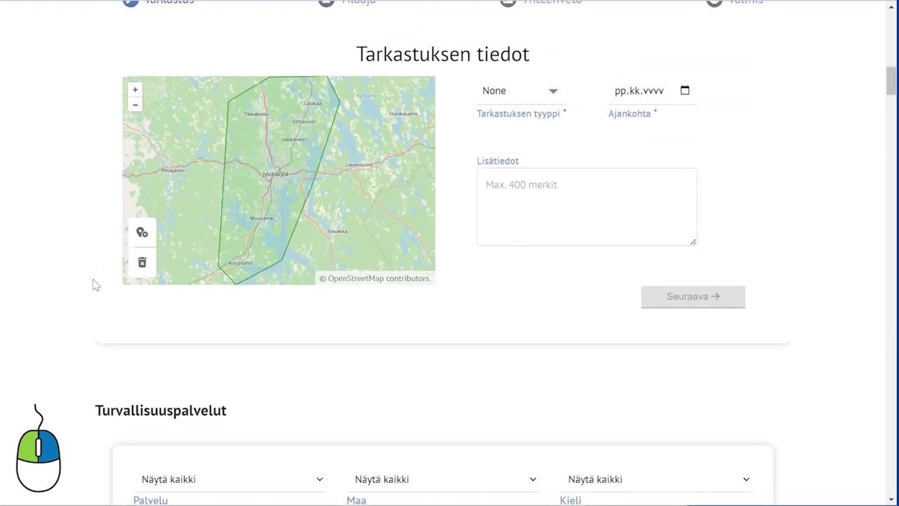
pyautogui.scroll(10, 95, 284)
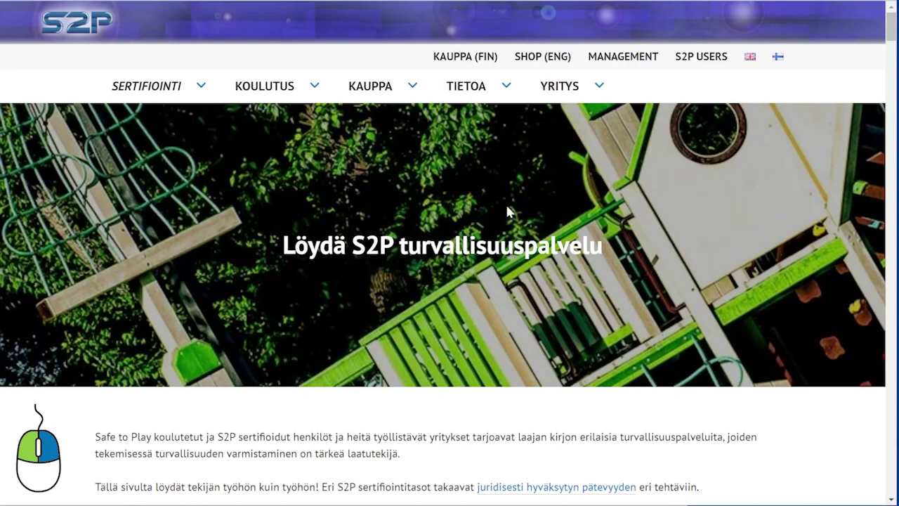
pyautogui.click(702, 58)
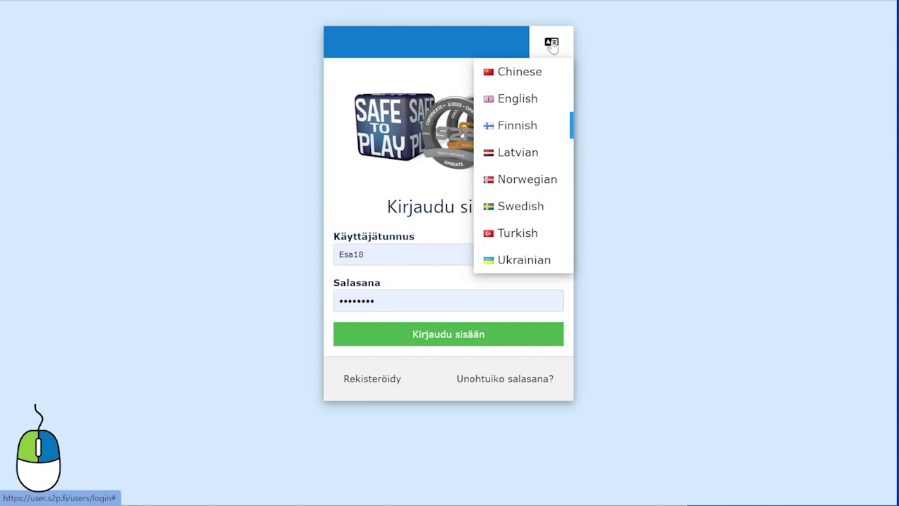
# - Set the login page language to Finnish and sign in with the filled-in credentials
pyautogui.click(552, 42)
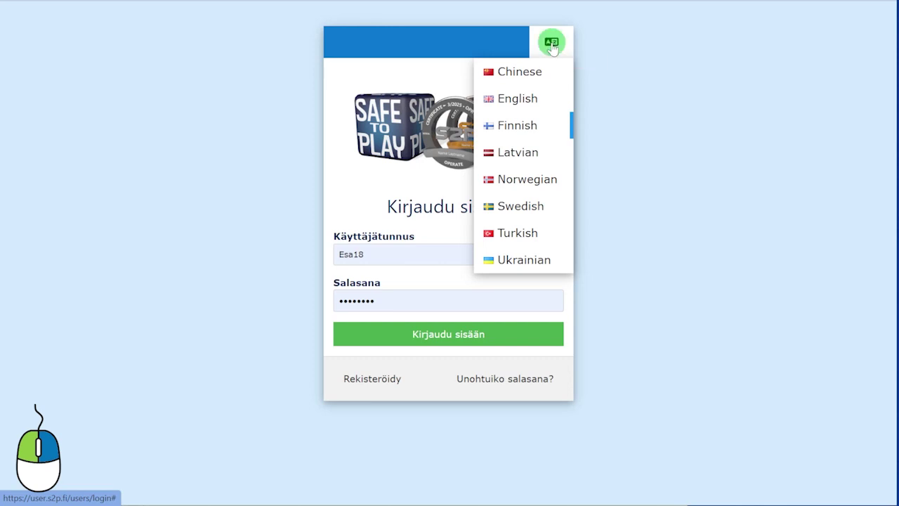
pyautogui.click(519, 128)
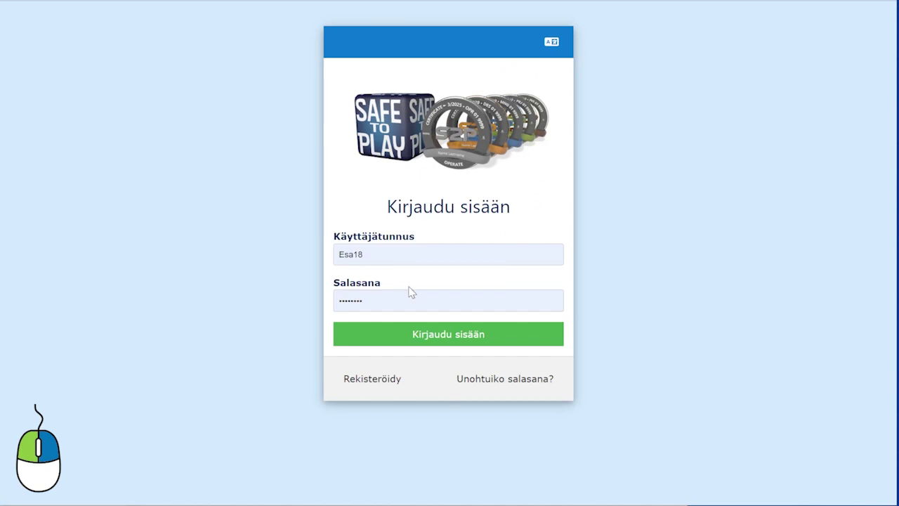
pyautogui.click(439, 340)
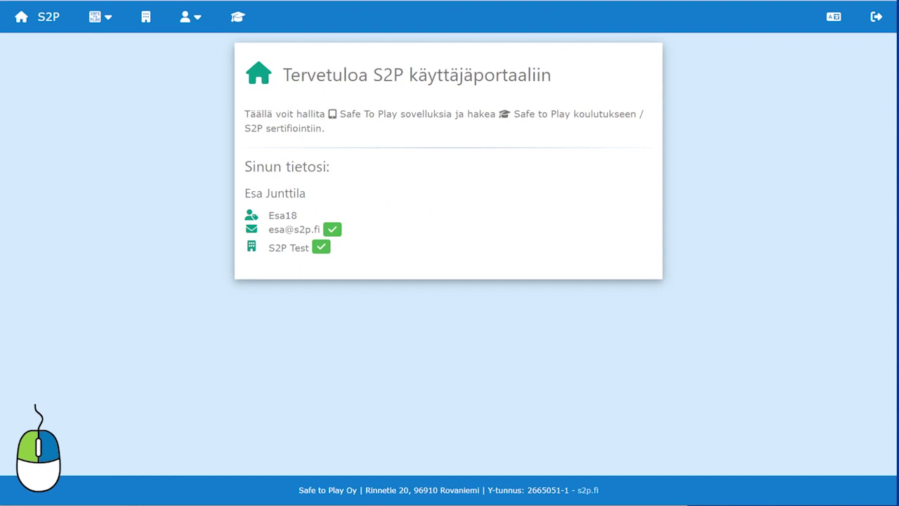
# - Open the company page from the user portal and highlight the company's contact person
pyautogui.moveTo(283, 70); pyautogui.dragTo(420, 273)
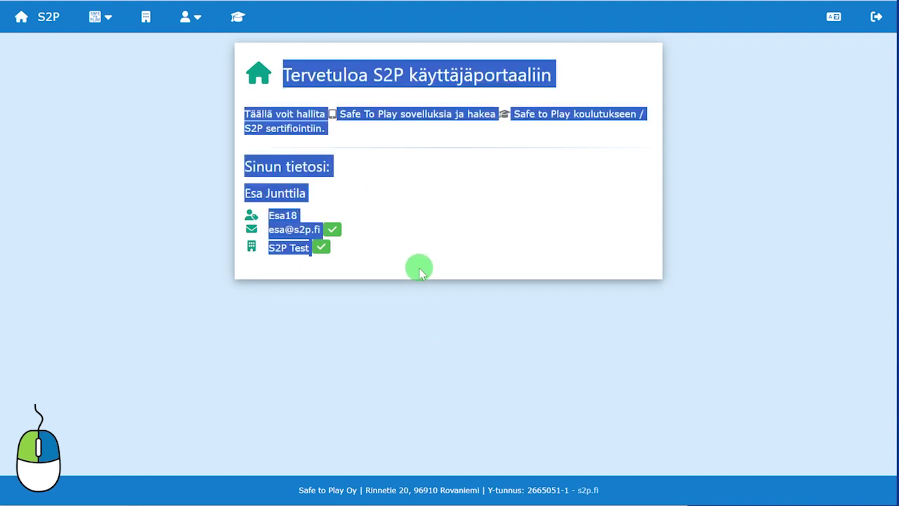
pyautogui.click(404, 347)
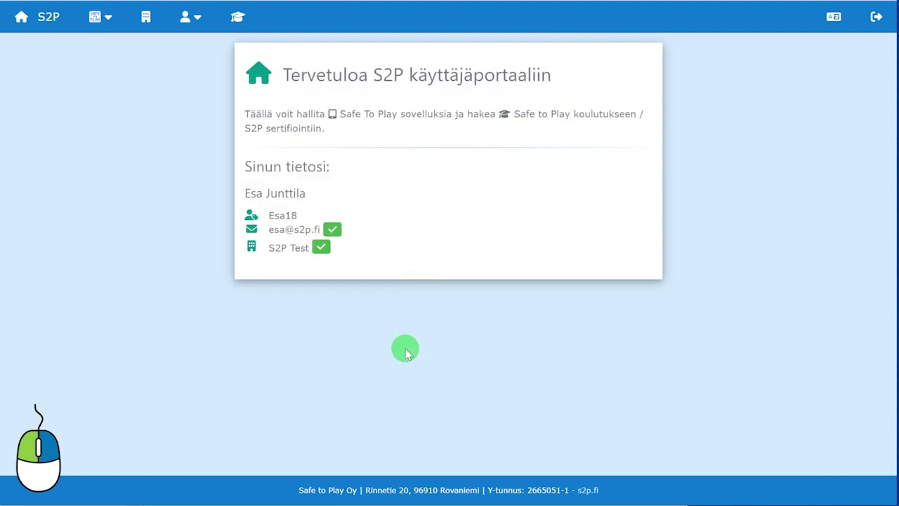
pyautogui.click(145, 21)
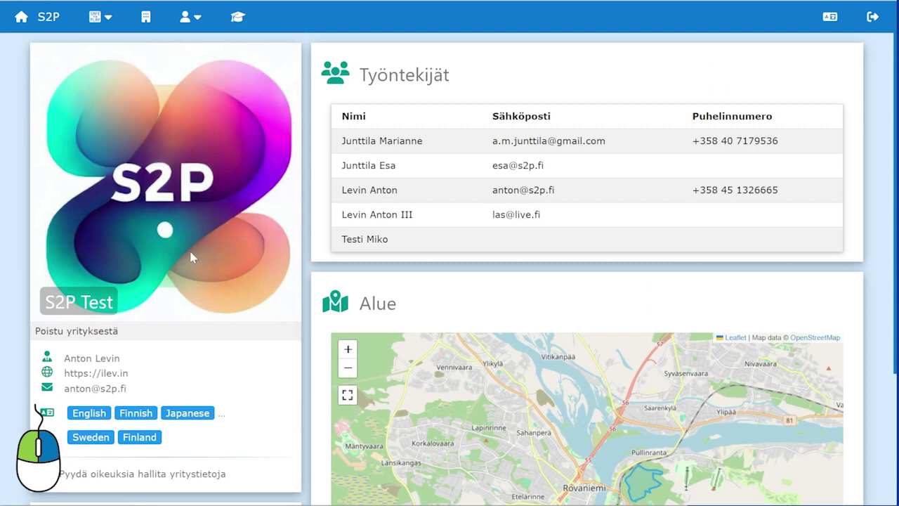
pyautogui.click(97, 360)
pyautogui.tripleClick(96, 360)
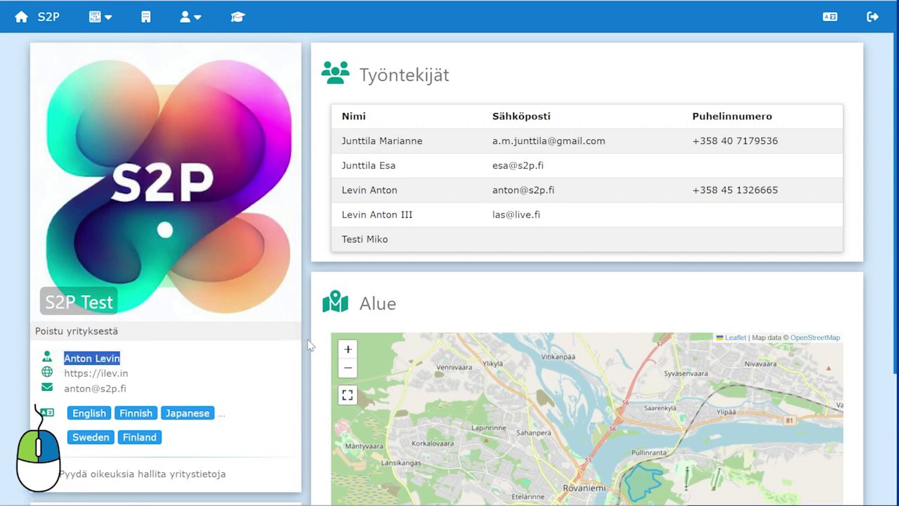
# - Request rights to manage the company's information by sending the prefilled application e-mail
pyautogui.scroll(-1, 310, 345)
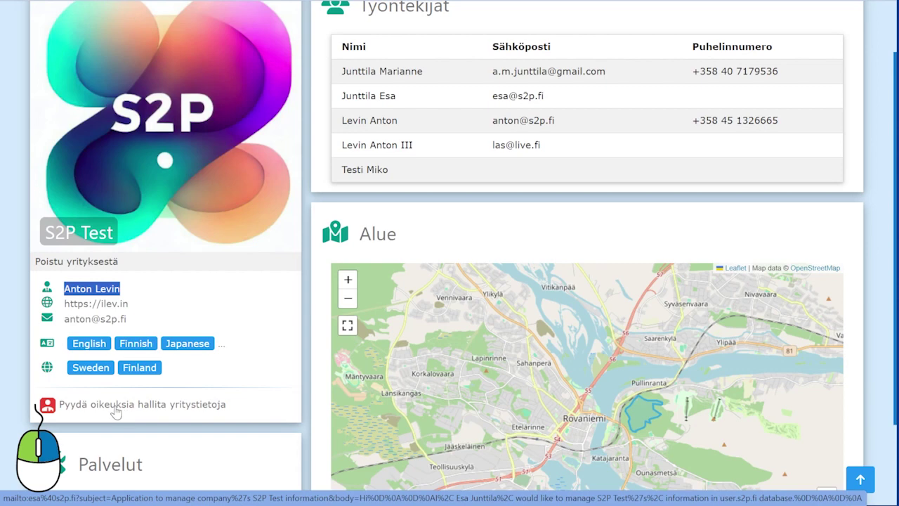
pyautogui.click(155, 409)
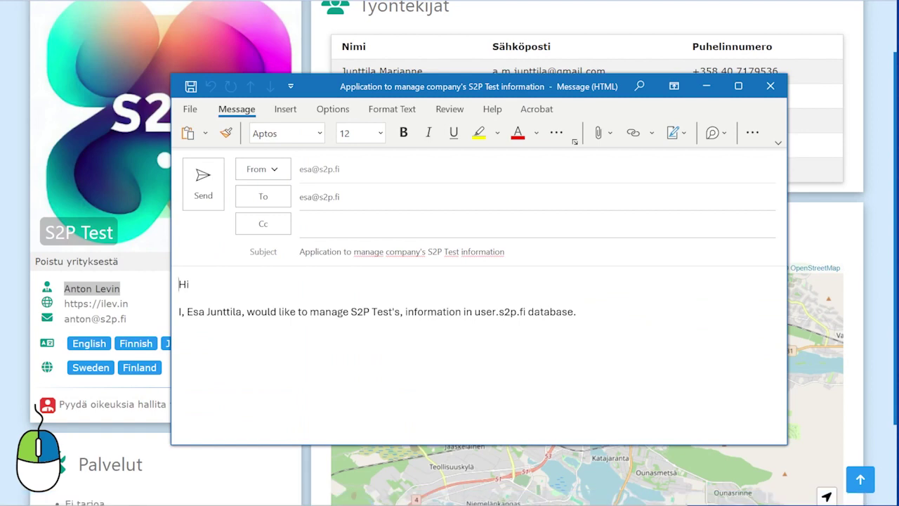
pyautogui.moveTo(580, 312); pyautogui.dragTo(167, 313)
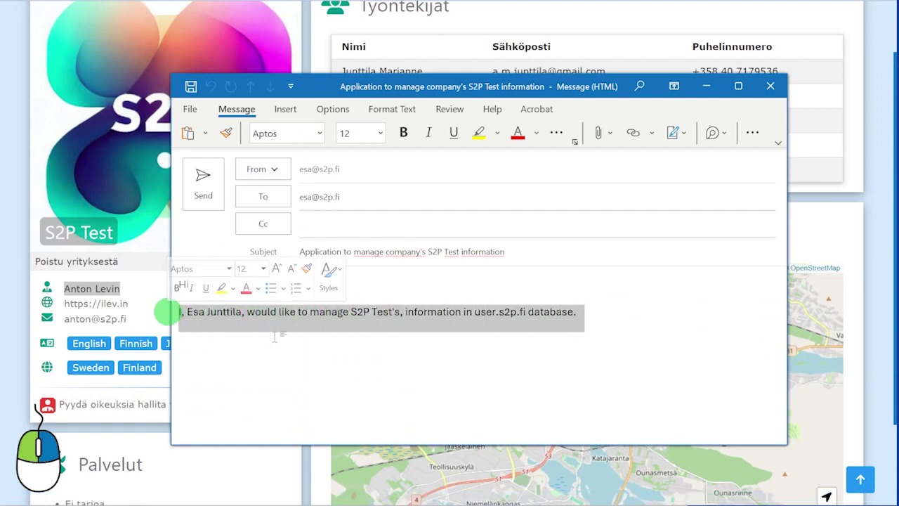
pyautogui.click(203, 182)
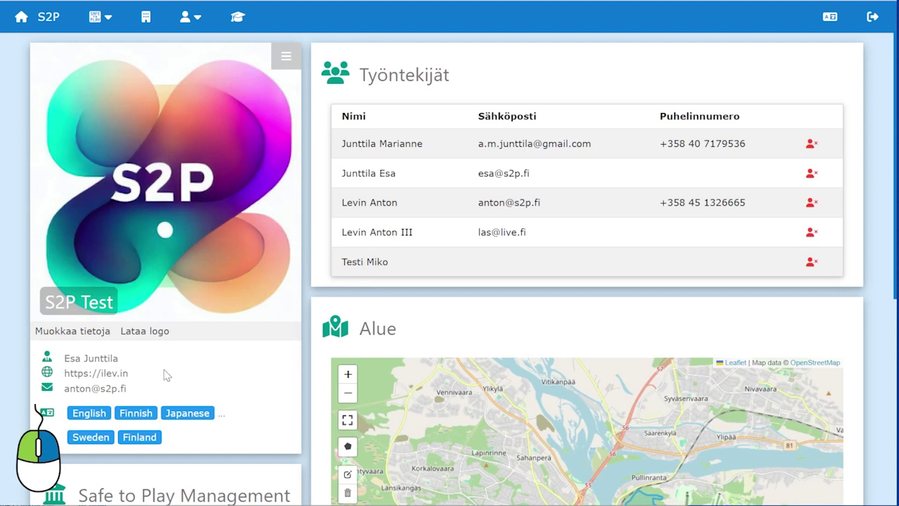
# - Open the S2P Test company details for editing and enlarge the dialog to show all services
pyautogui.moveTo(121, 359); pyautogui.dragTo(63, 359)
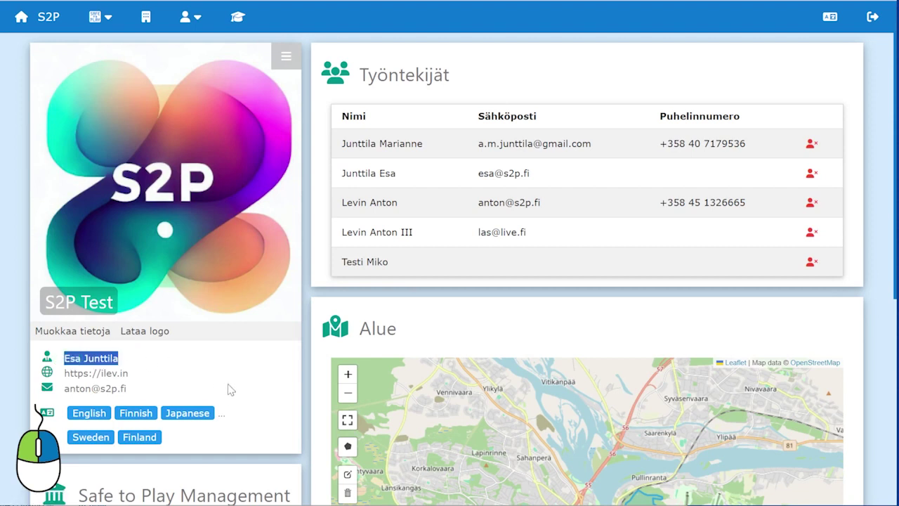
pyautogui.click(85, 332)
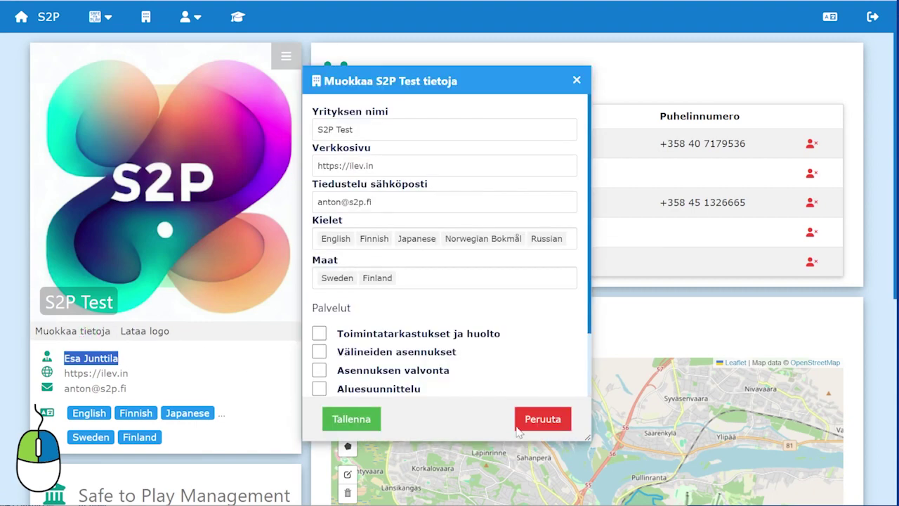
pyautogui.moveTo(589, 440); pyautogui.dragTo(736, 471)
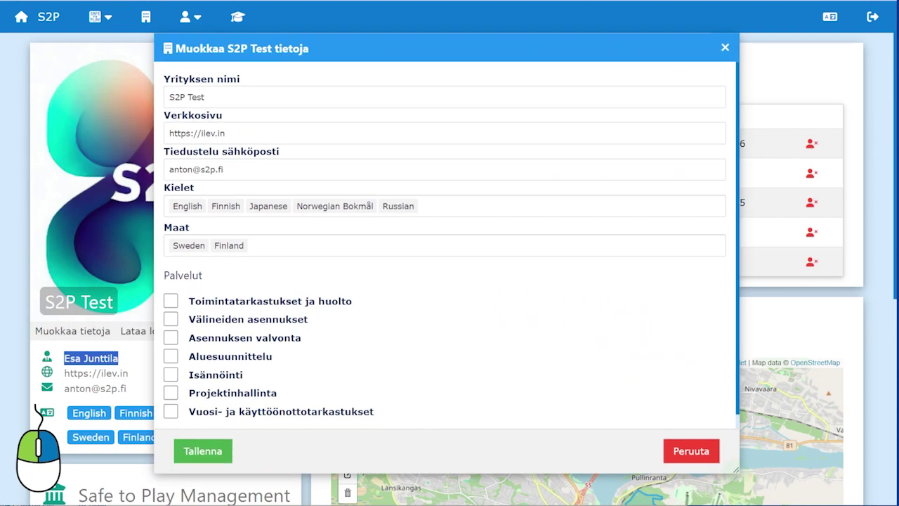
# - Examine the company name, website and inquiry e-mail fields and the available choices for languages and countries
pyautogui.tripleClick(274, 94)
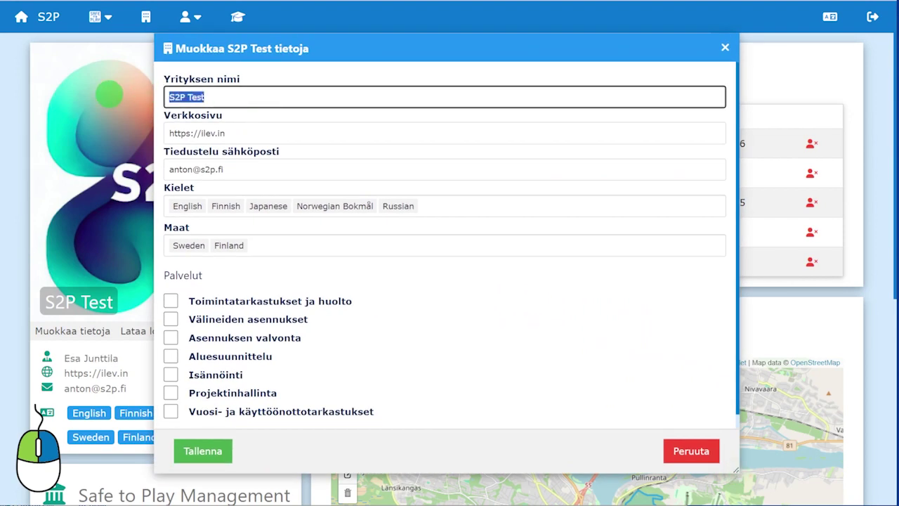
pyautogui.moveTo(261, 130); pyautogui.dragTo(149, 131)
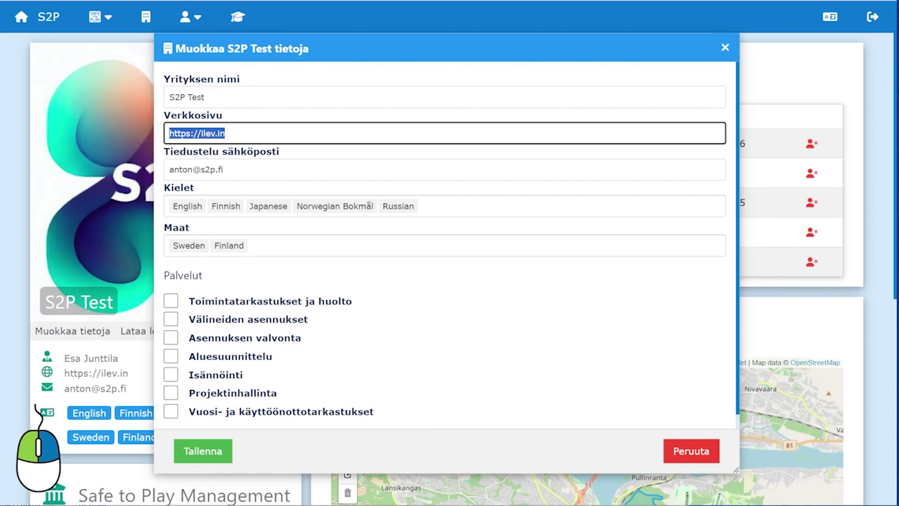
pyautogui.moveTo(272, 168); pyautogui.dragTo(151, 166)
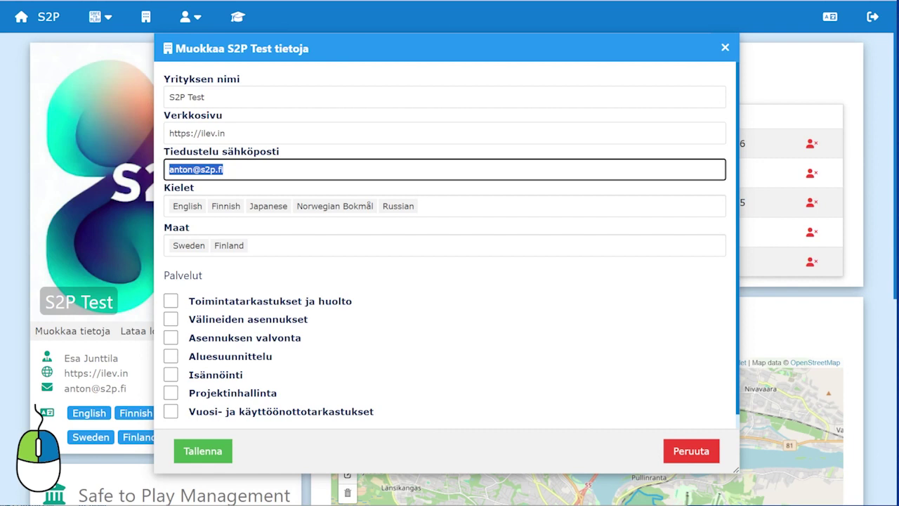
pyautogui.click(460, 205)
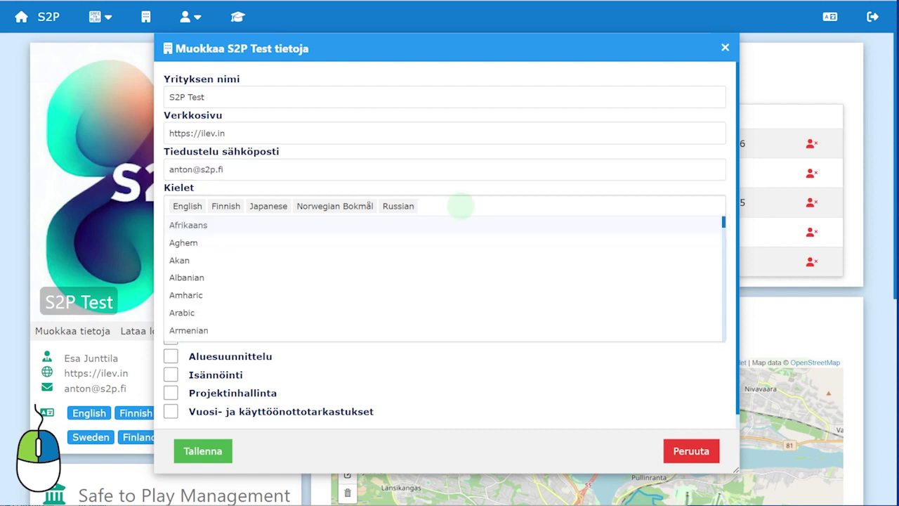
pyautogui.click(460, 205)
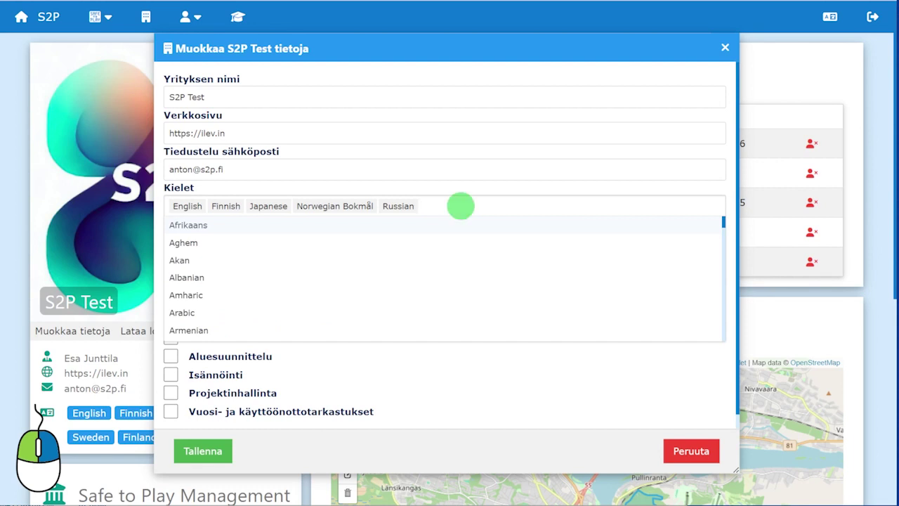
pyautogui.click(537, 402)
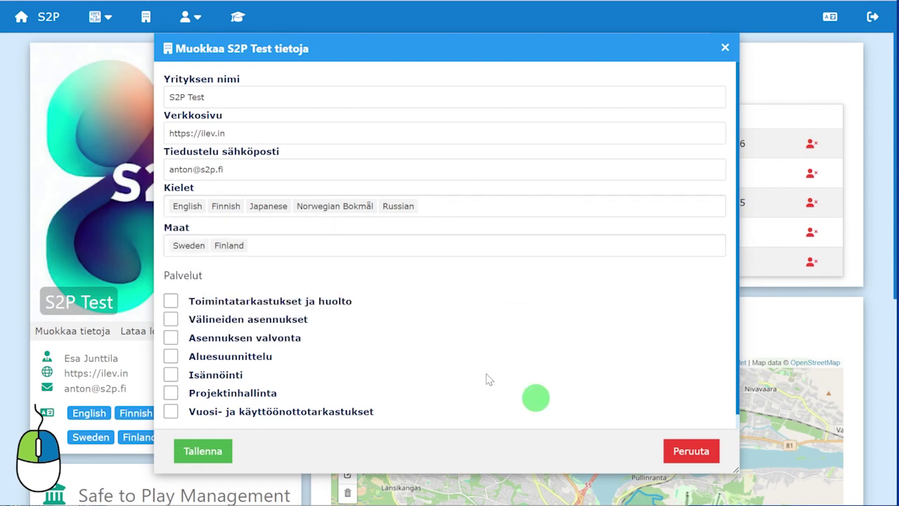
pyautogui.click(297, 241)
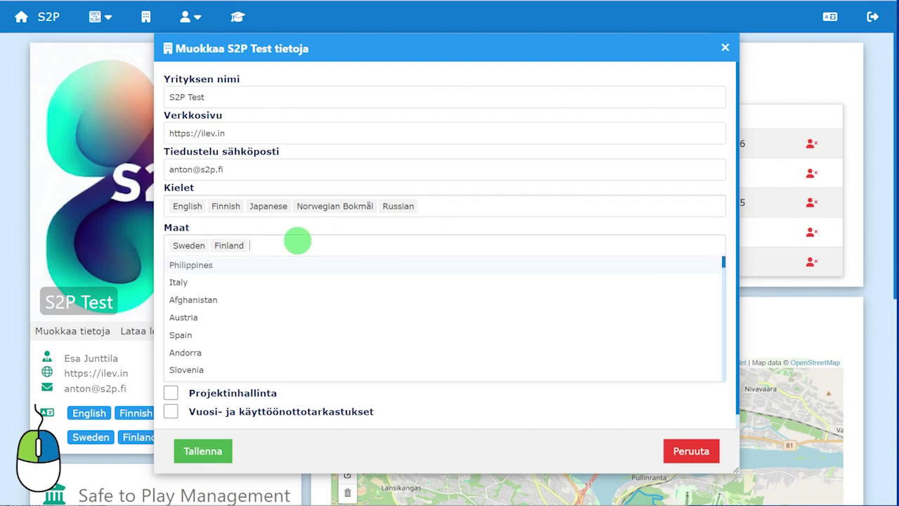
pyautogui.click(546, 411)
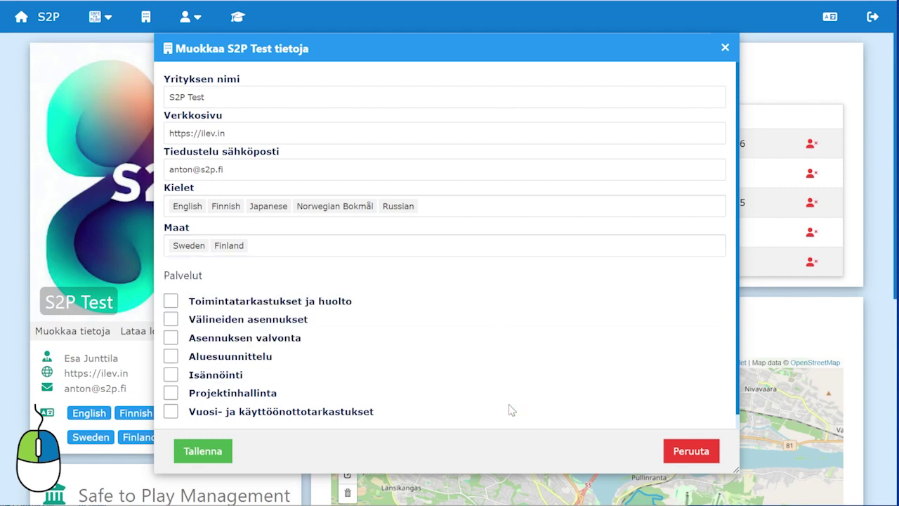
# - Add the service "Vuosi- ja käyttöönottotarkastukset" to the company details, save them, and check the company page's services list
pyautogui.doubleClick(172, 275)
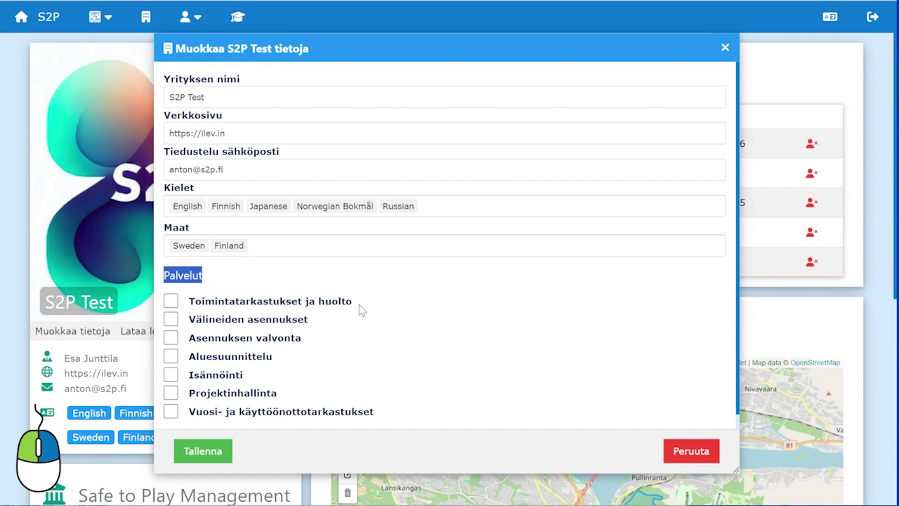
pyautogui.click(172, 415)
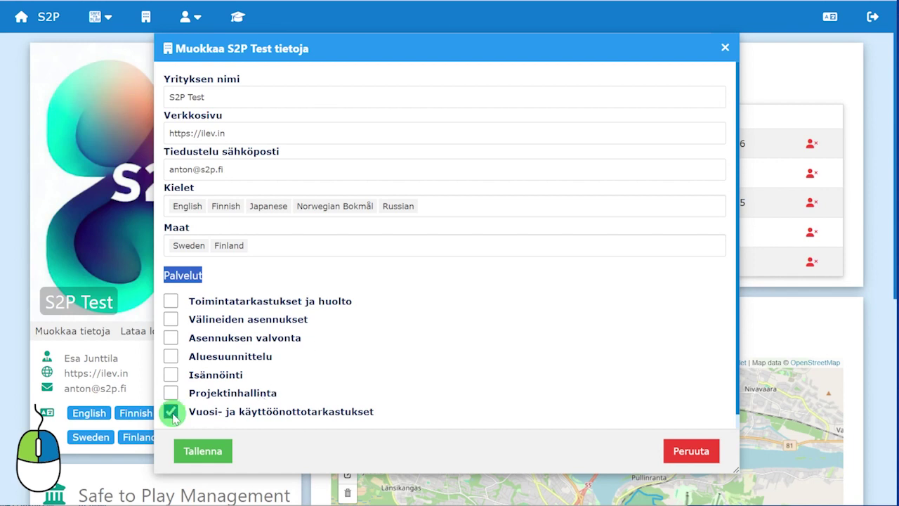
pyautogui.click(204, 457)
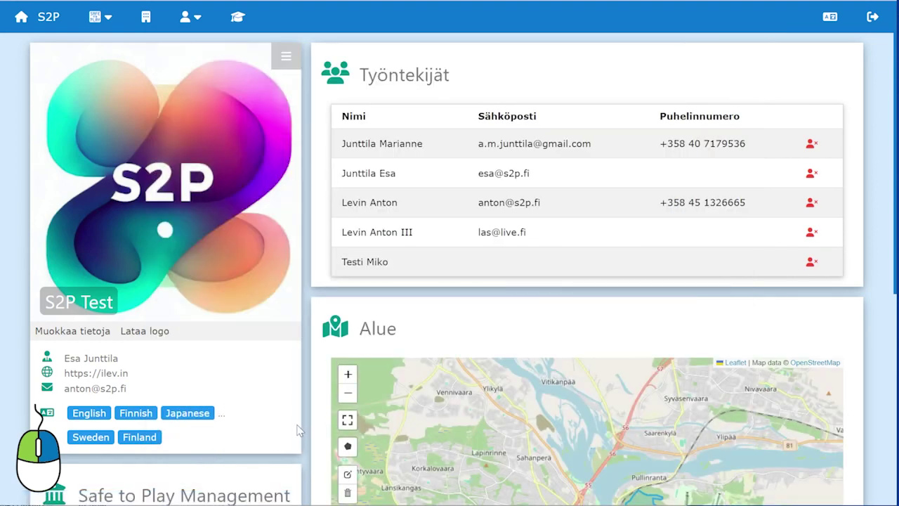
pyautogui.scroll(-5, 298, 429)
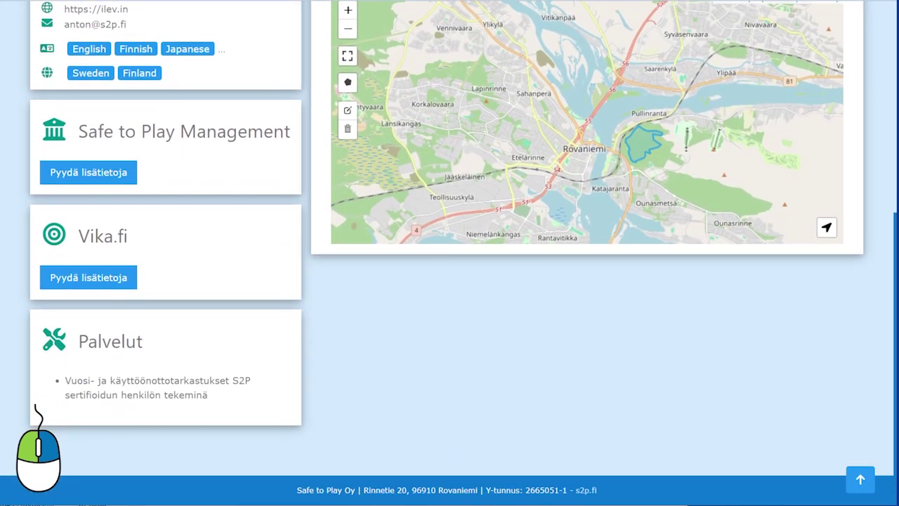
pyautogui.moveTo(80, 341); pyautogui.dragTo(233, 399)
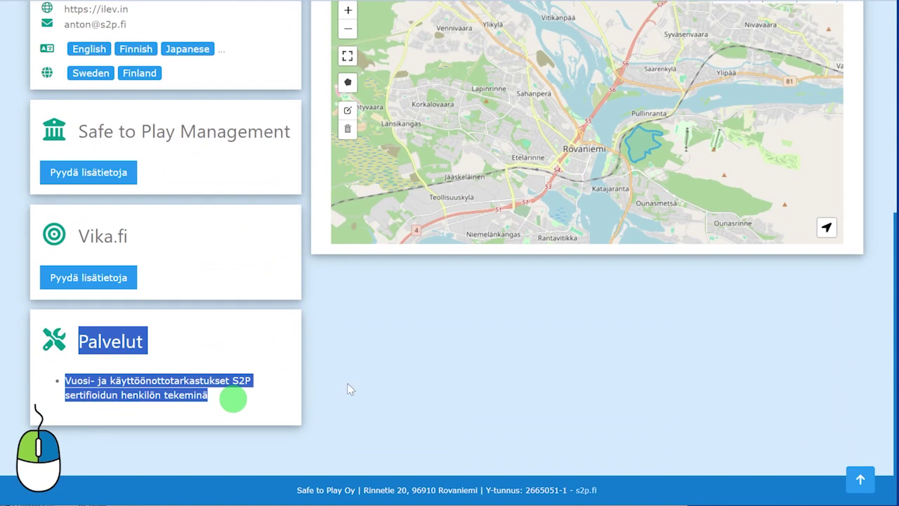
# - Clear all drawn service areas from the company's Alue map
pyautogui.scroll(4, 337, 391)
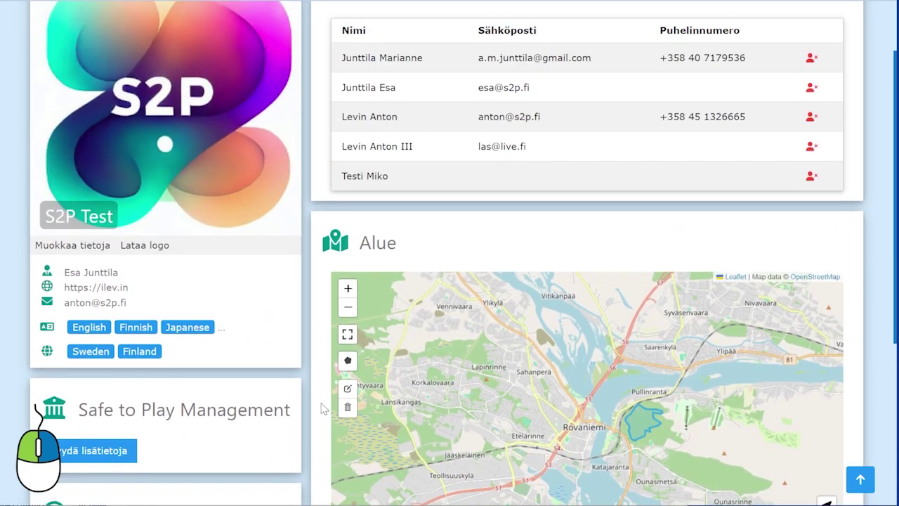
pyautogui.scroll(-1, 323, 409)
pyautogui.moveTo(548, 341); pyautogui.dragTo(524, 347)
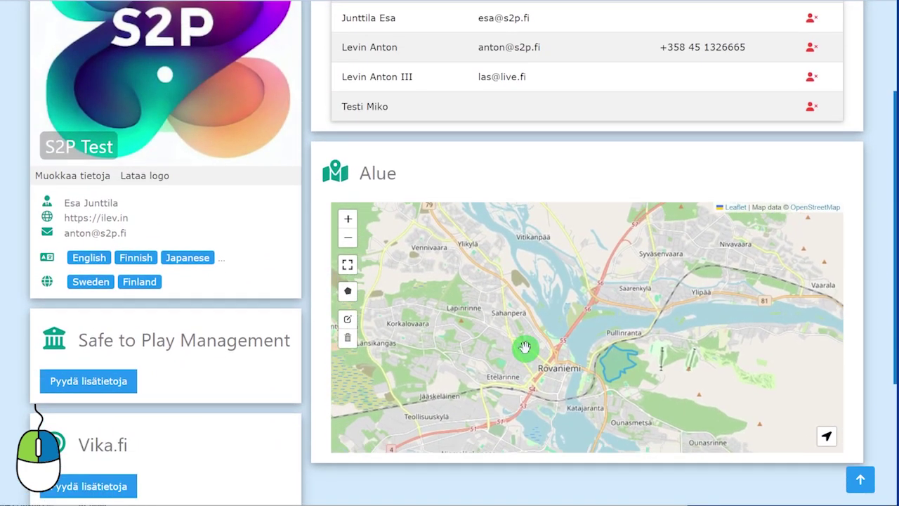
pyautogui.click(347, 337)
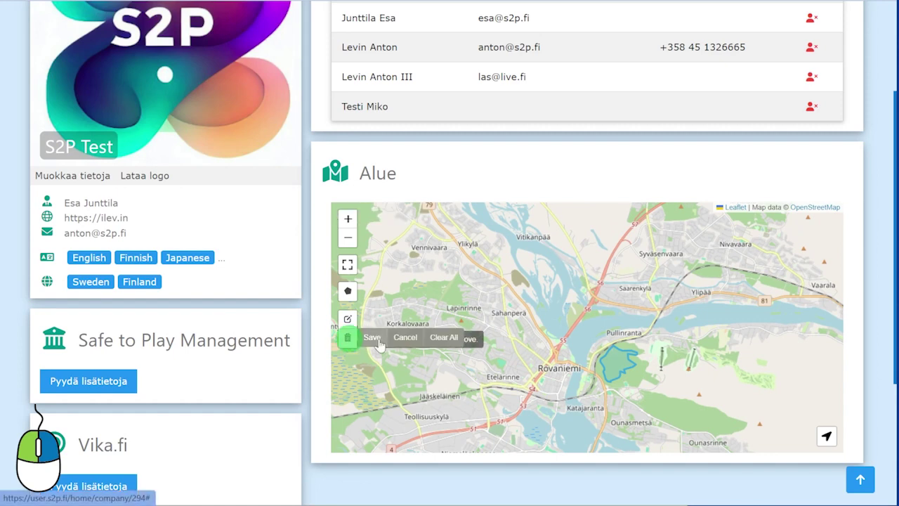
pyautogui.click(443, 338)
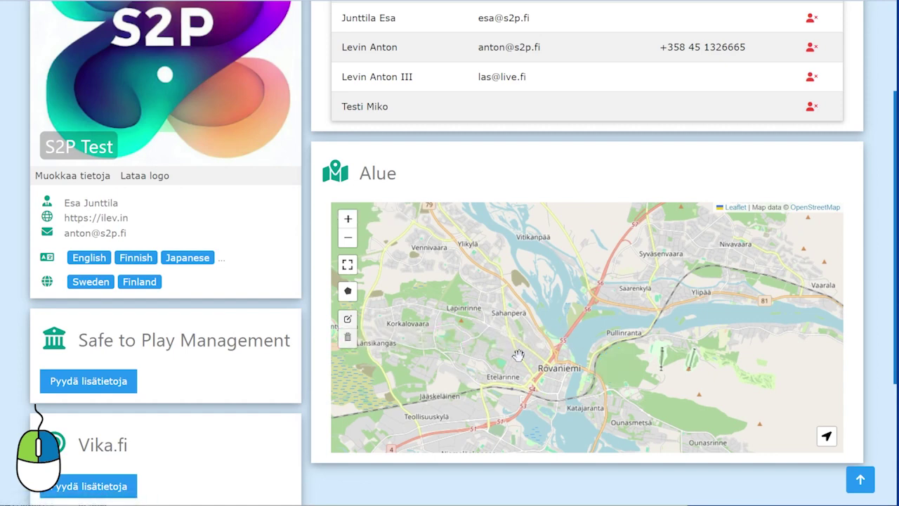
# - Draw a five-cornered service area around Rovaniemi on the company's Alue map
pyautogui.scroll(-3, 516, 357)
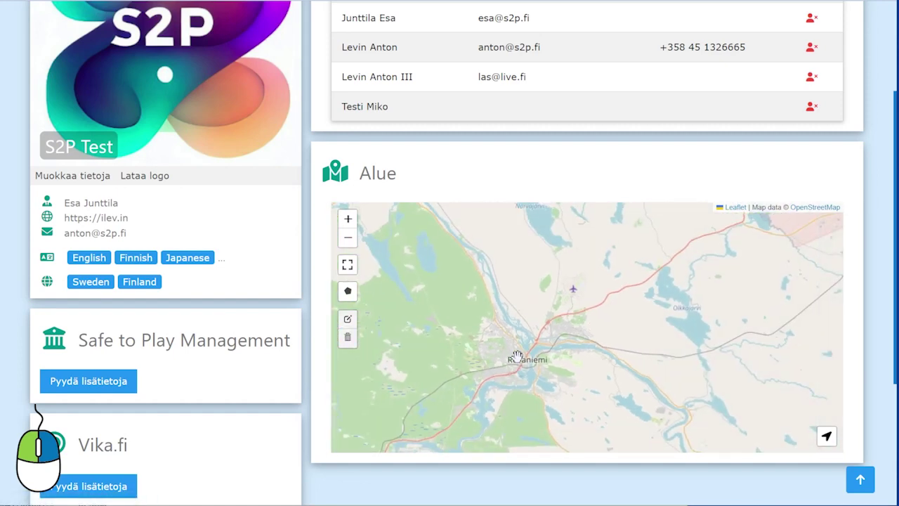
pyautogui.moveTo(494, 367); pyautogui.dragTo(509, 355)
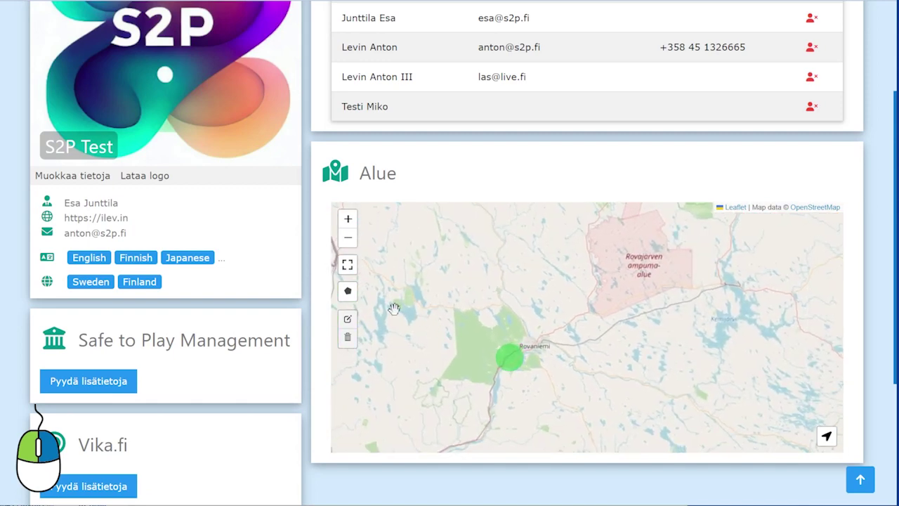
pyautogui.click(348, 293)
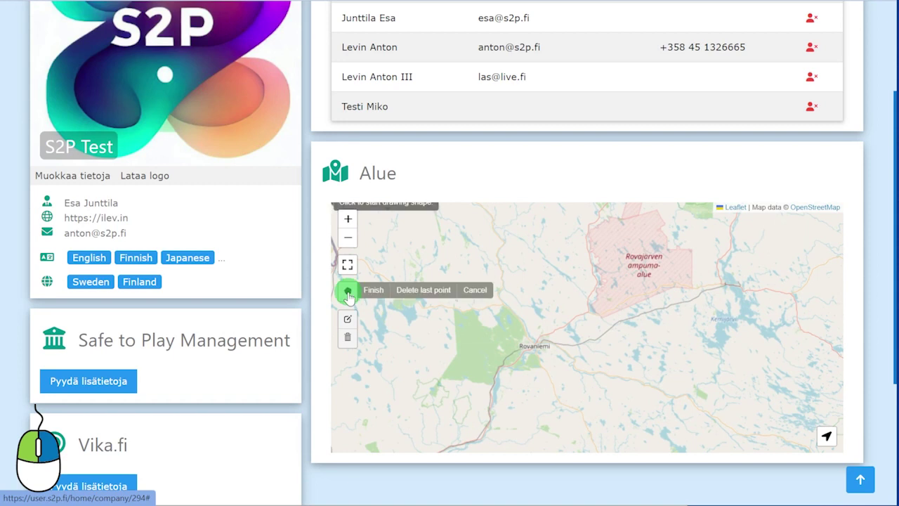
pyautogui.click(394, 351)
pyautogui.click(437, 257)
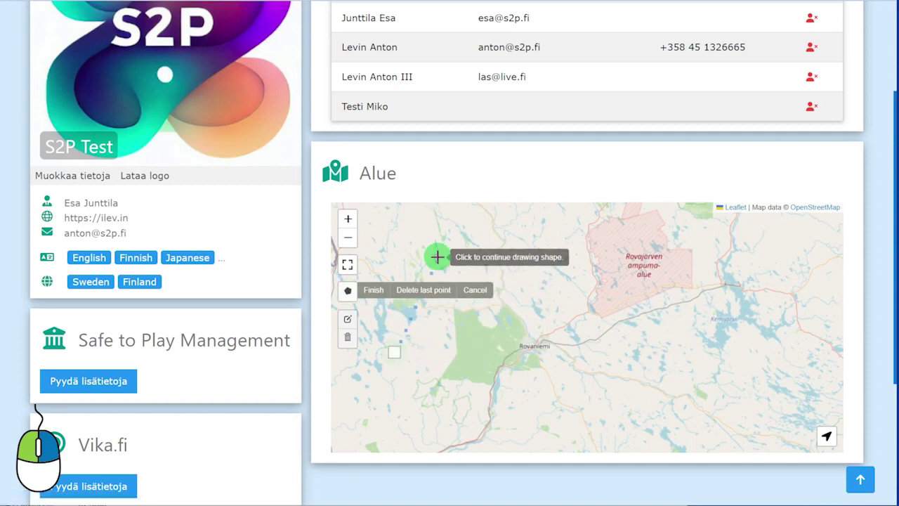
pyautogui.click(606, 274)
pyautogui.click(640, 401)
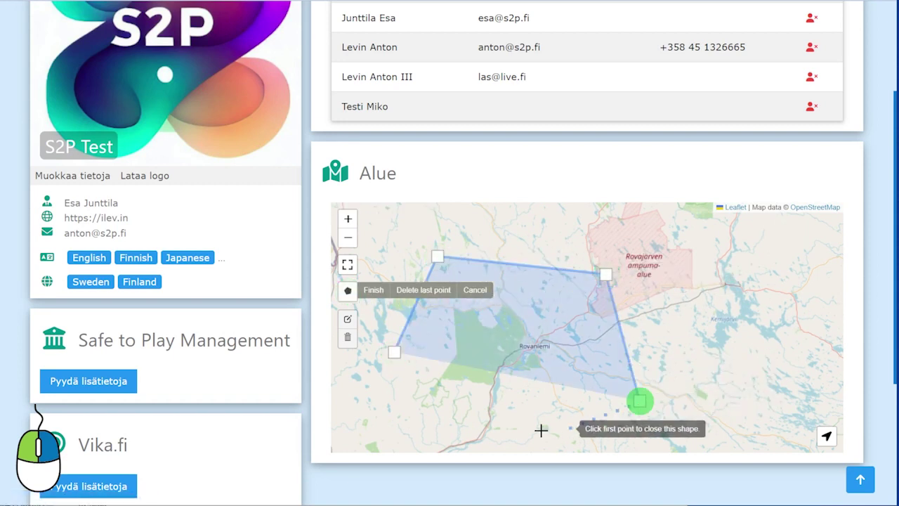
pyautogui.doubleClick(453, 436)
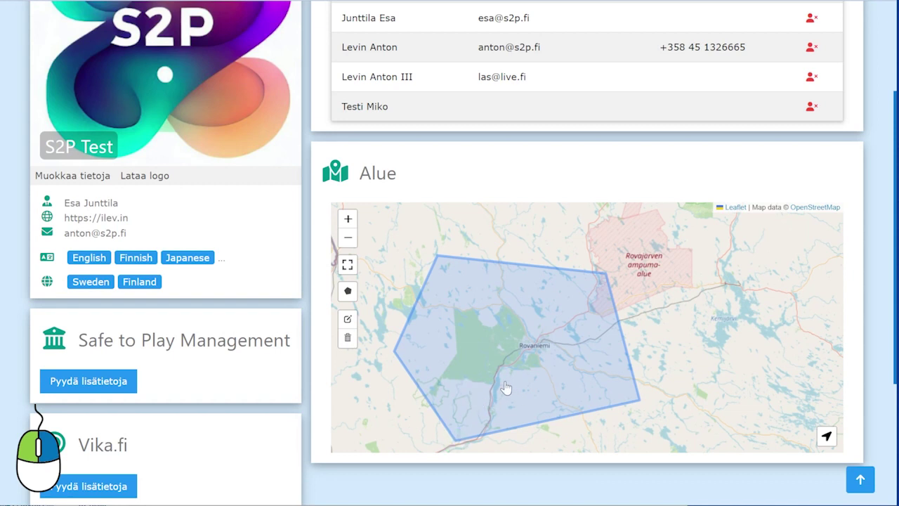
# - Reshape the Rovaniemi area's western side by shifting its west corner outward and replacing the northwest corner with a new one
pyautogui.click(347, 321)
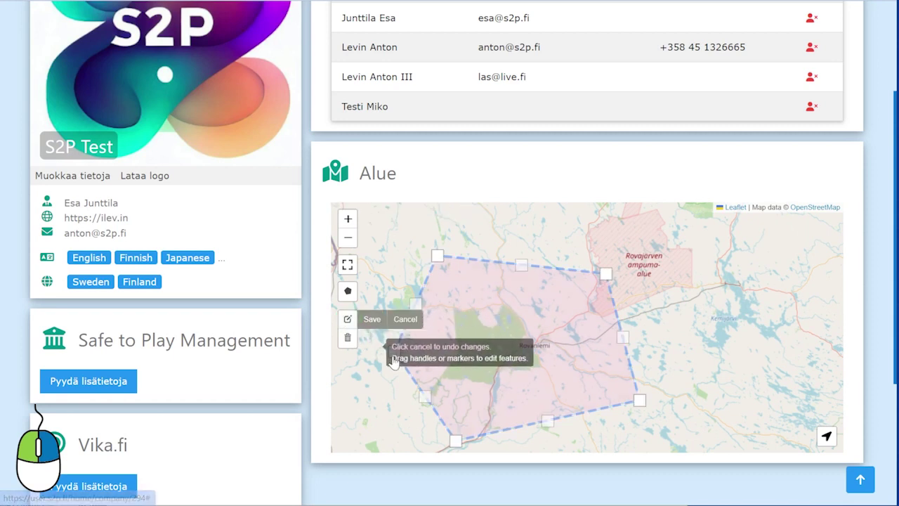
pyautogui.moveTo(397, 357)
pyautogui.mouseDown()
pyautogui.moveTo(379, 369)
pyautogui.moveTo(389, 360)
pyautogui.mouseUp()
pyautogui.moveTo(436, 259)
pyautogui.mouseDown()
pyautogui.moveTo(430, 242)
pyautogui.moveTo(439, 251)
pyautogui.mouseUp()
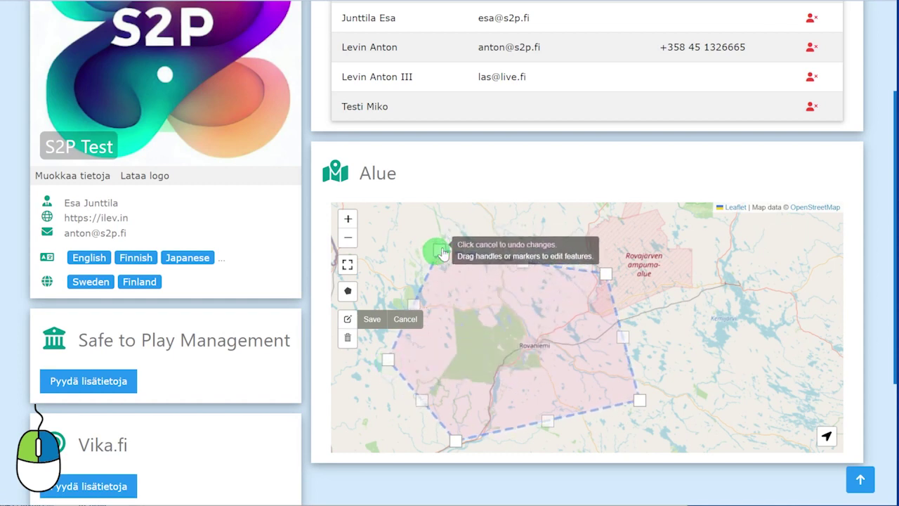
pyautogui.click(438, 251)
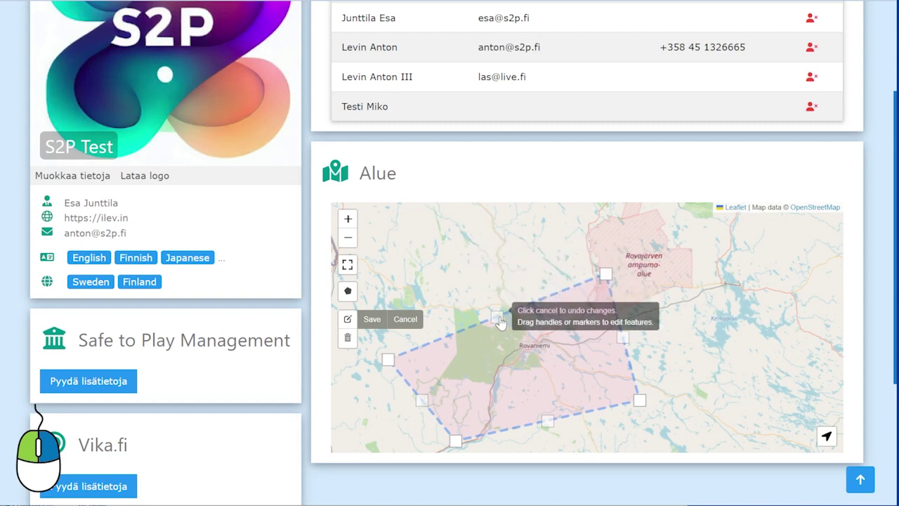
pyautogui.moveTo(497, 318); pyautogui.dragTo(461, 259)
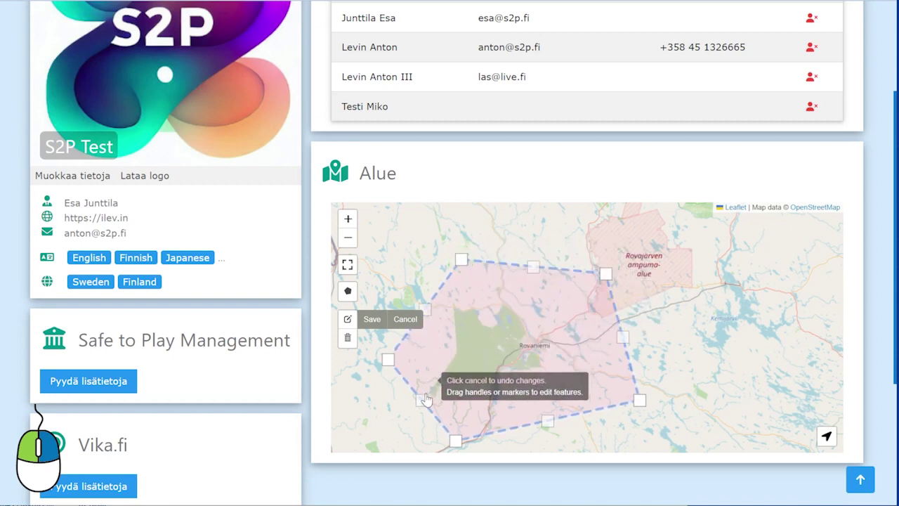
# - Round out the Rovaniemi area by pulling new corners outward from its southwest, east, south, north and northwest edges, and save the edits
pyautogui.moveTo(421, 399); pyautogui.dragTo(411, 416)
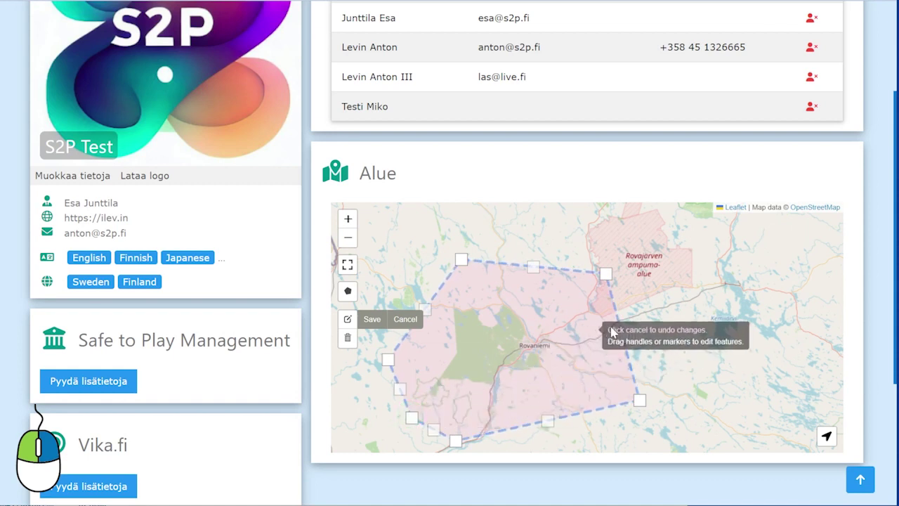
pyautogui.moveTo(623, 337); pyautogui.dragTo(654, 336)
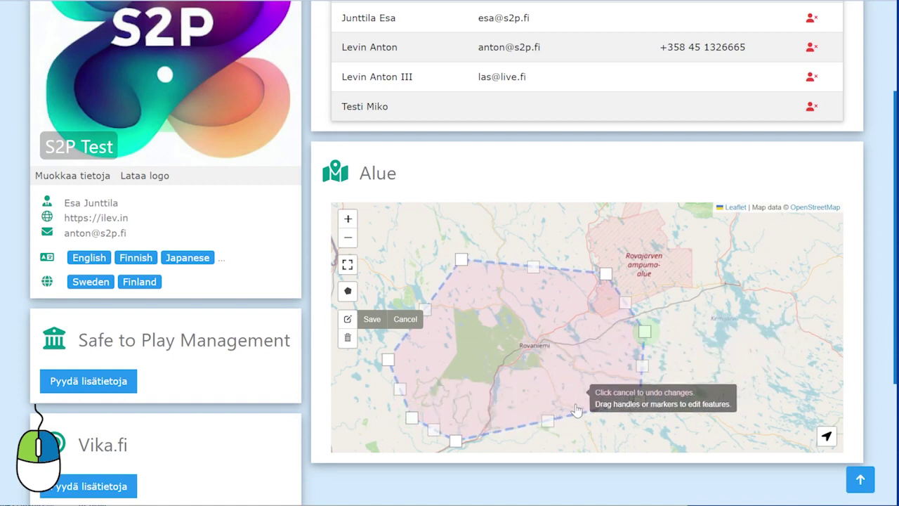
pyautogui.moveTo(548, 420); pyautogui.dragTo(553, 440)
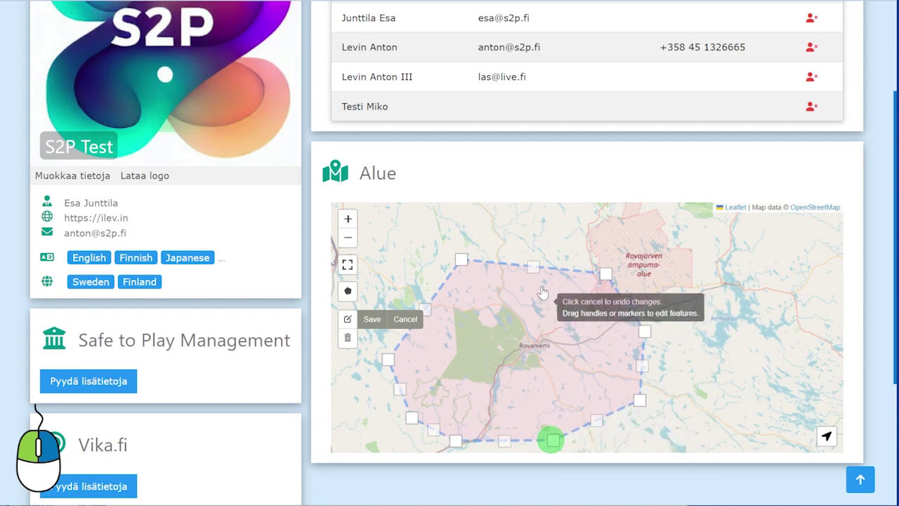
pyautogui.moveTo(533, 267); pyautogui.dragTo(535, 257)
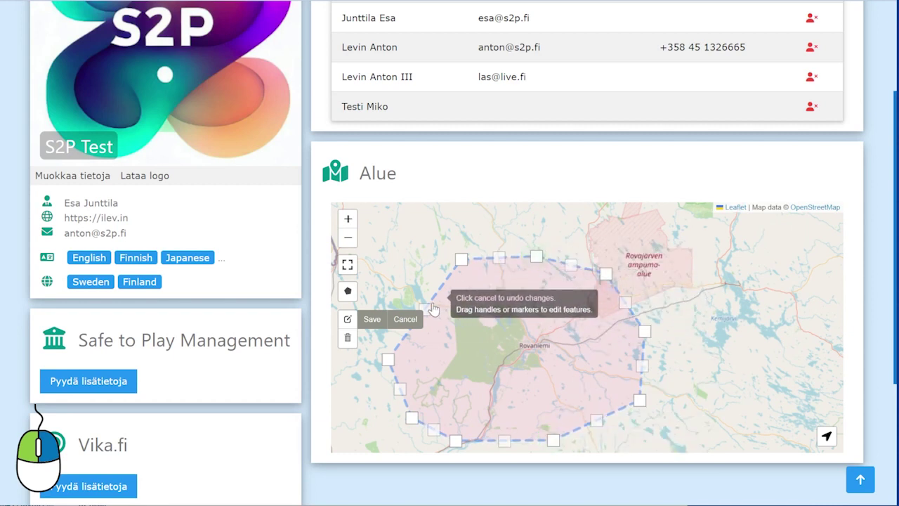
pyautogui.moveTo(426, 307); pyautogui.dragTo(418, 303)
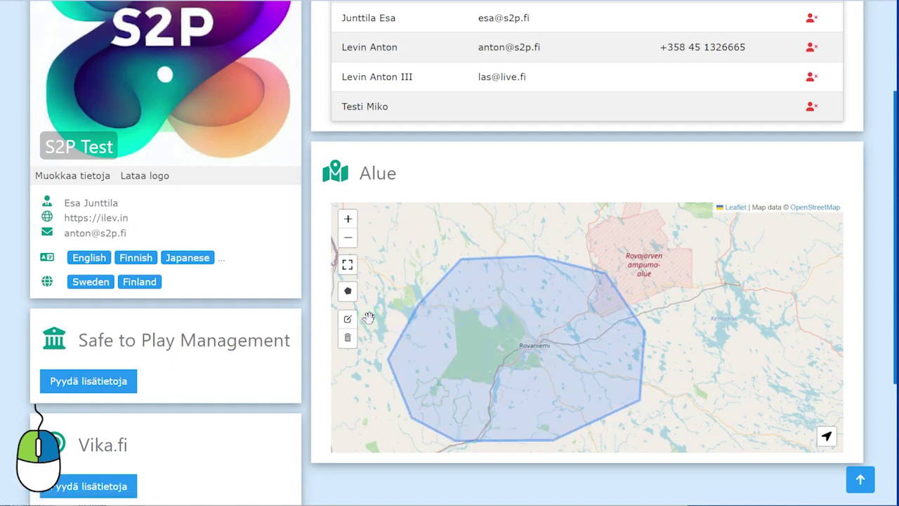
# - Draw a second, four-cornered service area around Oulu, south of the Rovaniemi area
pyautogui.scroll(-2, 443, 285)
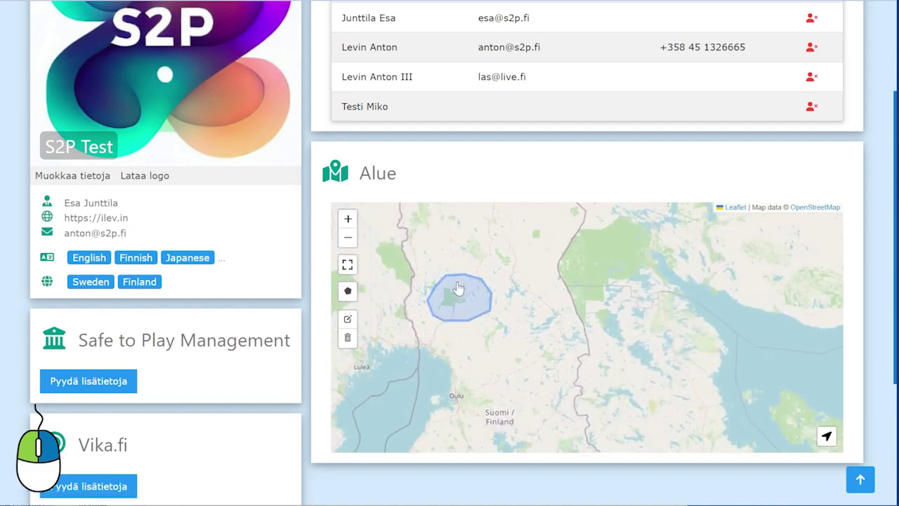
pyautogui.moveTo(460, 364); pyautogui.dragTo(463, 298)
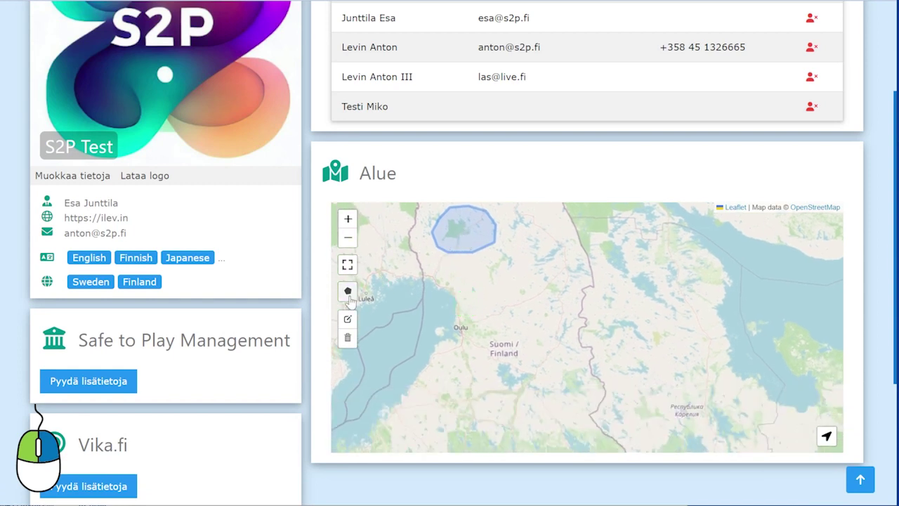
pyautogui.click(347, 290)
pyautogui.click(427, 309)
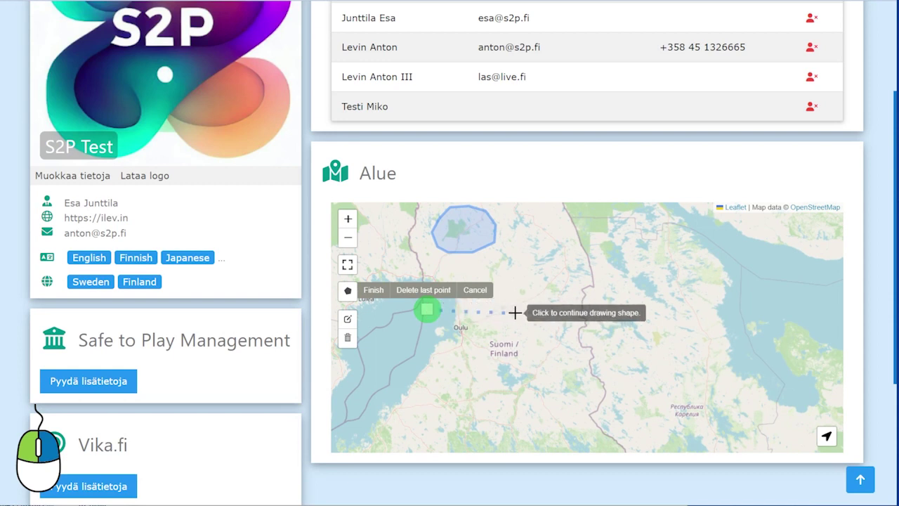
pyautogui.click(515, 312)
pyautogui.click(548, 402)
pyautogui.click(450, 413)
pyautogui.click(449, 413)
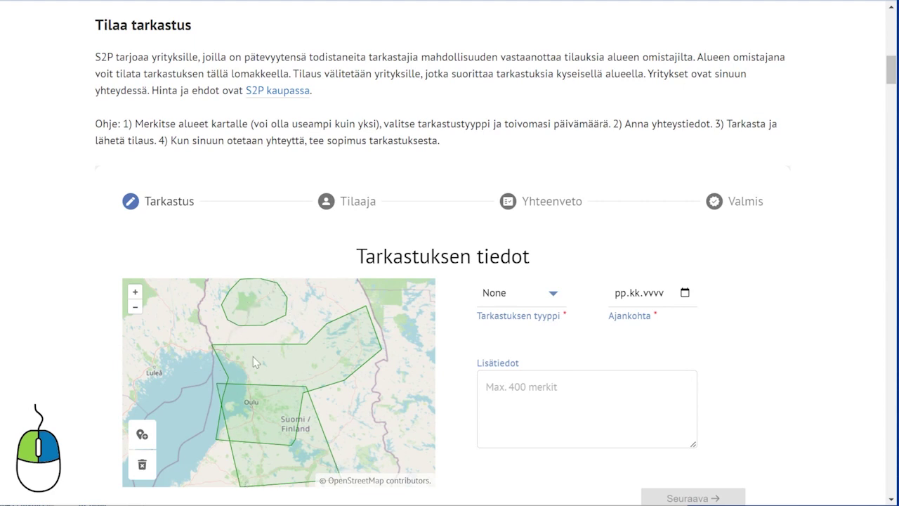
# - On the Tilaa tarkastus order form's map, place an inspection location marker beside building 31 in Rovaniemi's Suosiola industrial district
pyautogui.scroll(2, 249, 306)
pyautogui.scroll(3, 261, 300)
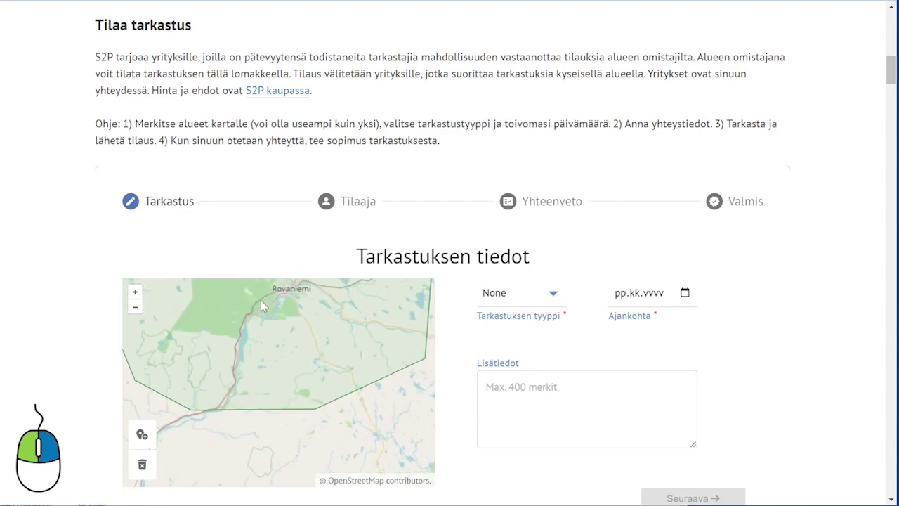
pyautogui.scroll(-3, 307, 301)
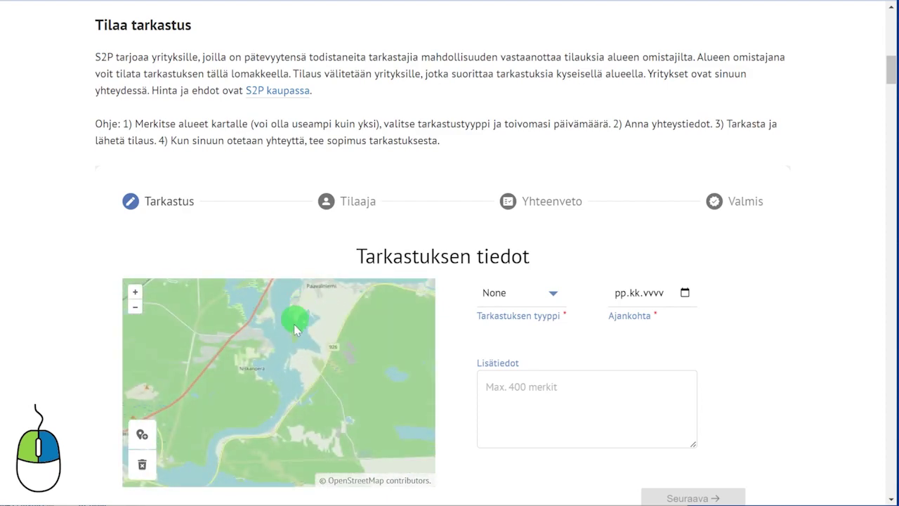
pyautogui.scroll(5, 323, 326)
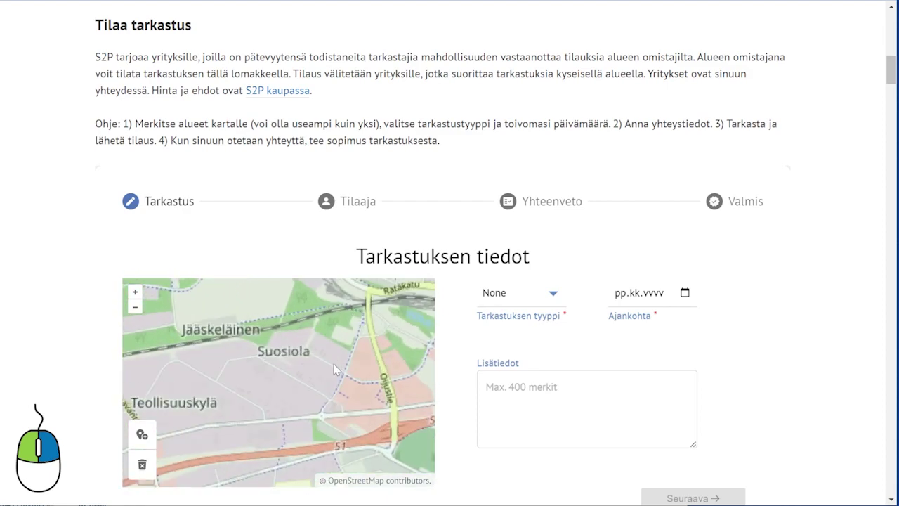
pyautogui.scroll(1, 321, 371)
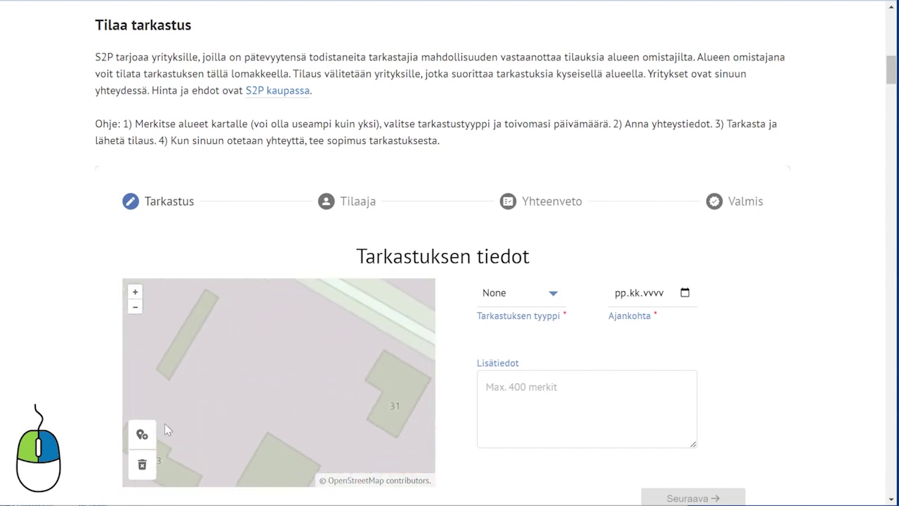
pyautogui.click(142, 435)
pyautogui.click(312, 401)
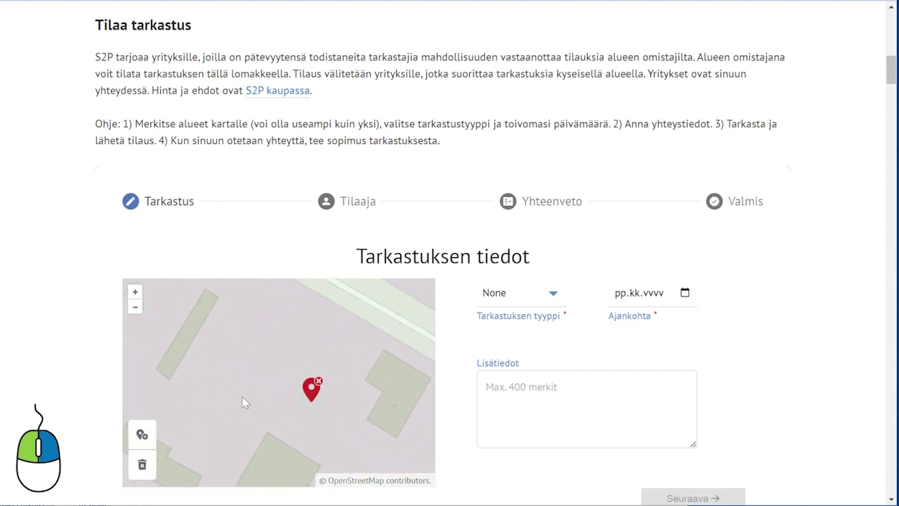